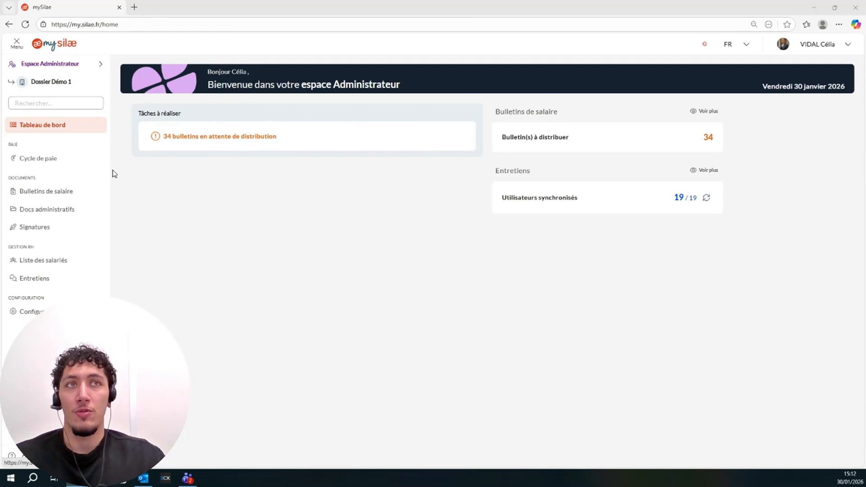
Go to Signatures and start creating a new signature folder.
{"action": "left_click", "coordinate": [41, 227]}
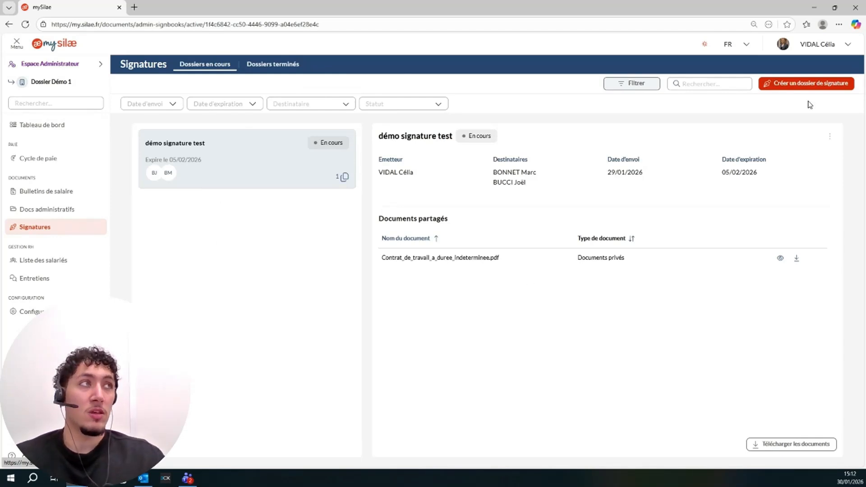
{"action": "left_click", "coordinate": [803, 86]}
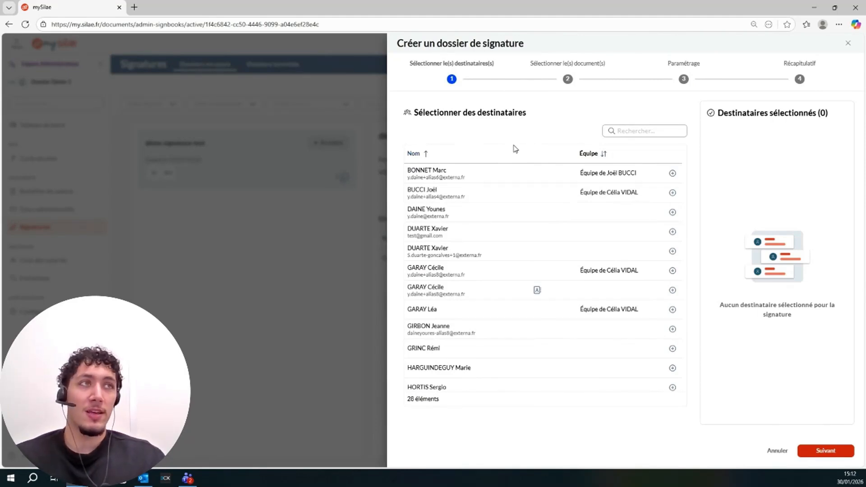
Add the first two employees as recipients, check the first one's e-mail, and continue to documents.
{"action": "left_click", "coordinate": [465, 176]}
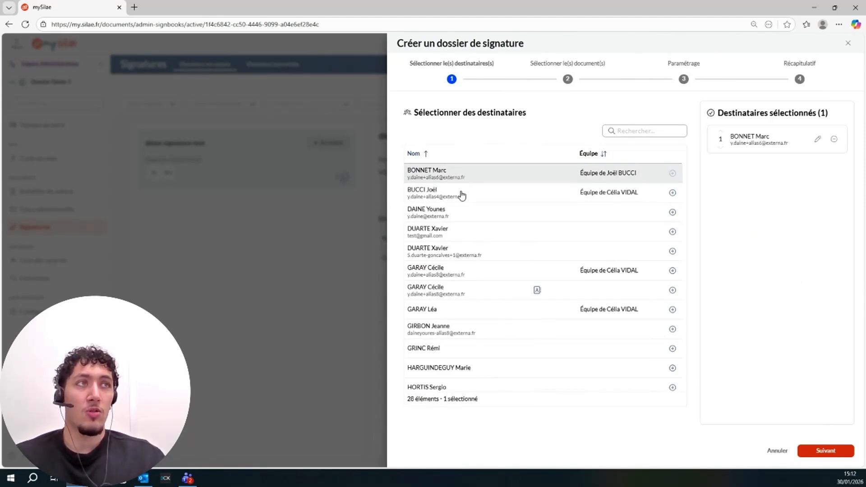
{"action": "left_click", "coordinate": [460, 195]}
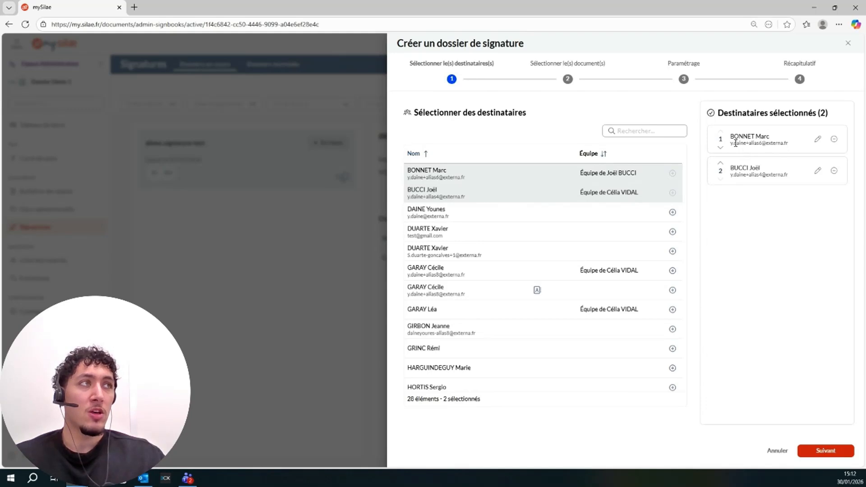
{"action": "left_click", "coordinate": [817, 140]}
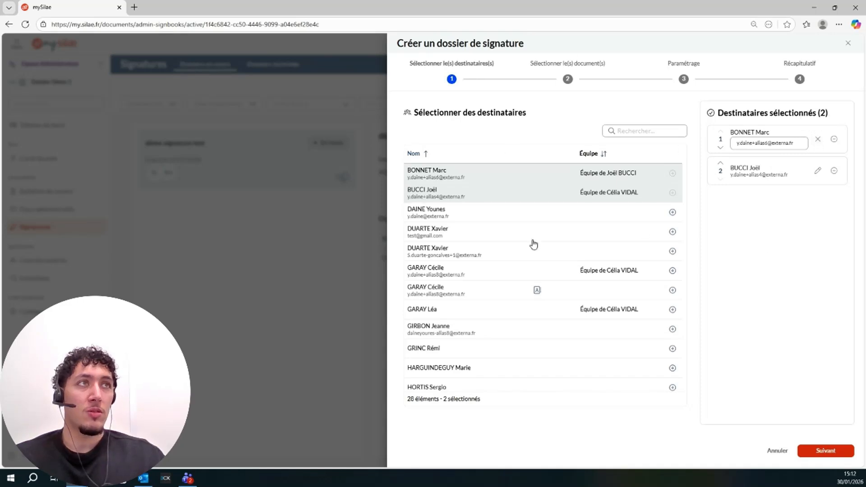
{"action": "left_click", "coordinate": [816, 450]}
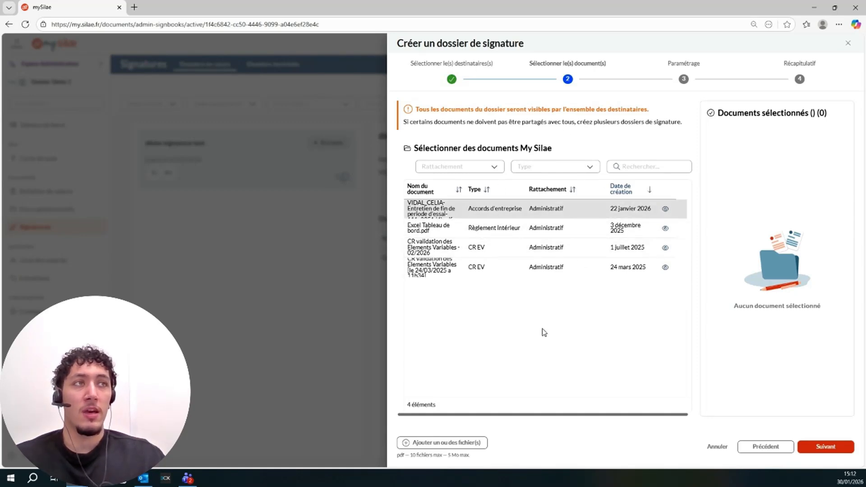
Upload Contrat_de_travail_à_durée_indéterminée.pdf from the computer and continue to the Paramétrage step.
{"action": "left_click", "coordinate": [426, 444]}
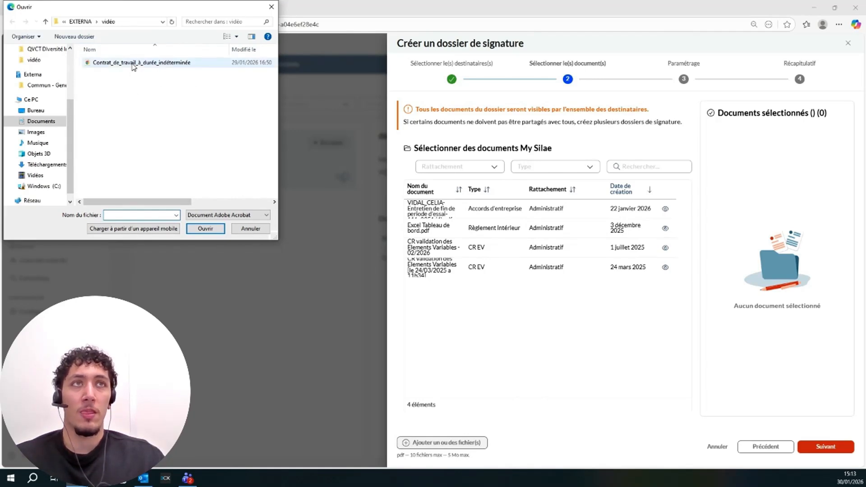
{"action": "double_click", "coordinate": [132, 63]}
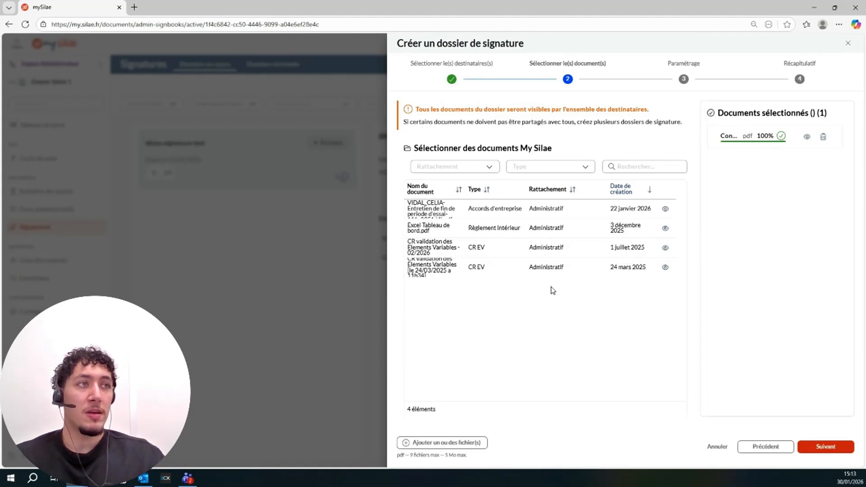
{"action": "left_click", "coordinate": [823, 449]}
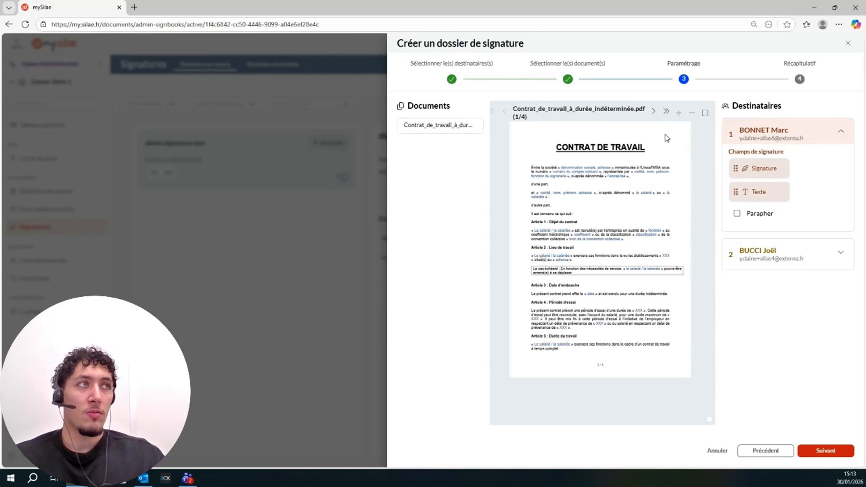
Go to page 4/4 and place the first recipient's signature box near the signature lines.
{"action": "left_click", "coordinate": [653, 112]}
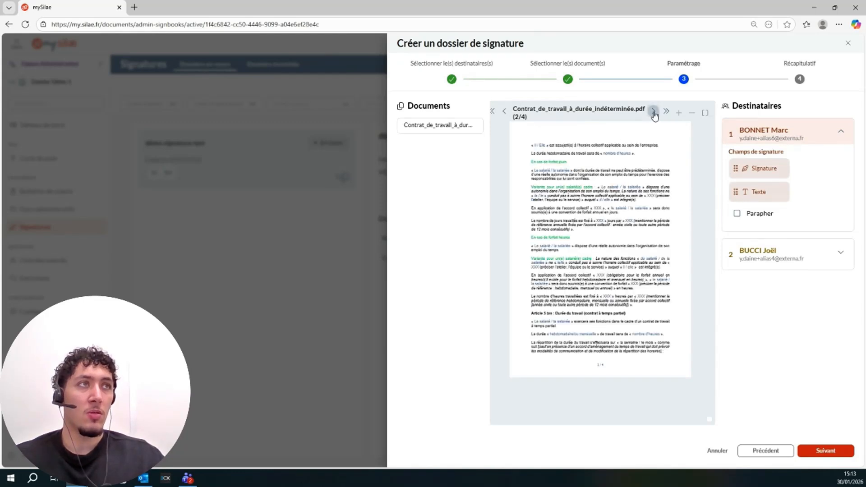
{"action": "left_click", "coordinate": [652, 112]}
{"action": "left_click", "coordinate": [653, 111]}
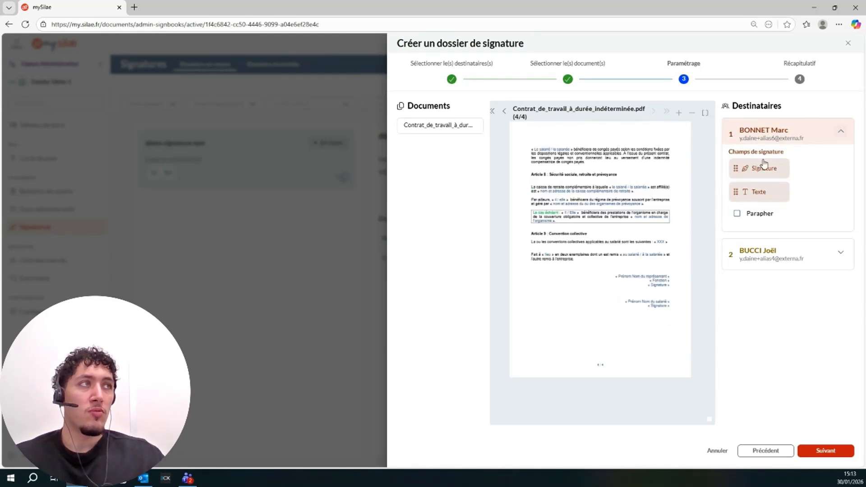
{"action": "mouse_move", "coordinate": [759, 168]}
{"action": "left_mouse_down"}
{"action": "mouse_move", "coordinate": [724, 180]}
{"action": "mouse_move", "coordinate": [596, 265]}
{"action": "mouse_move", "coordinate": [555, 303]}
{"action": "left_mouse_up"}
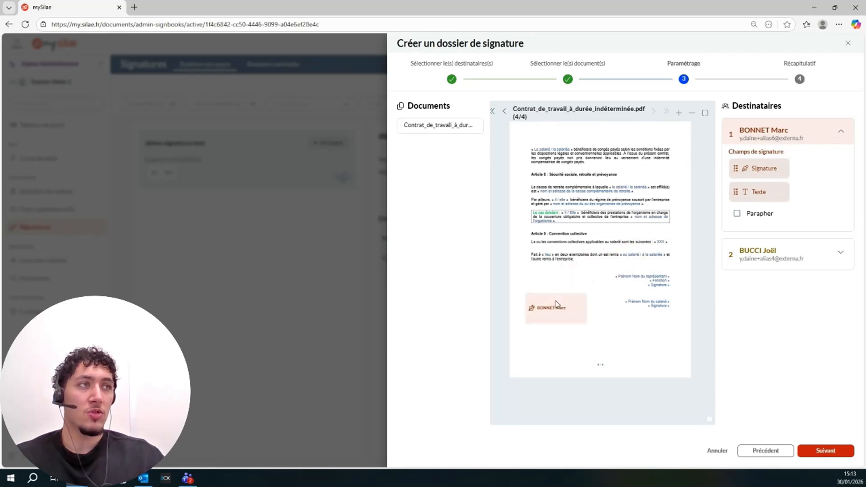
Add a 'lu et approuvé' text field beside the signature, leaving page initialling off.
{"action": "left_click_drag", "start_coordinate": [768, 195], "coordinate": [564, 285]}
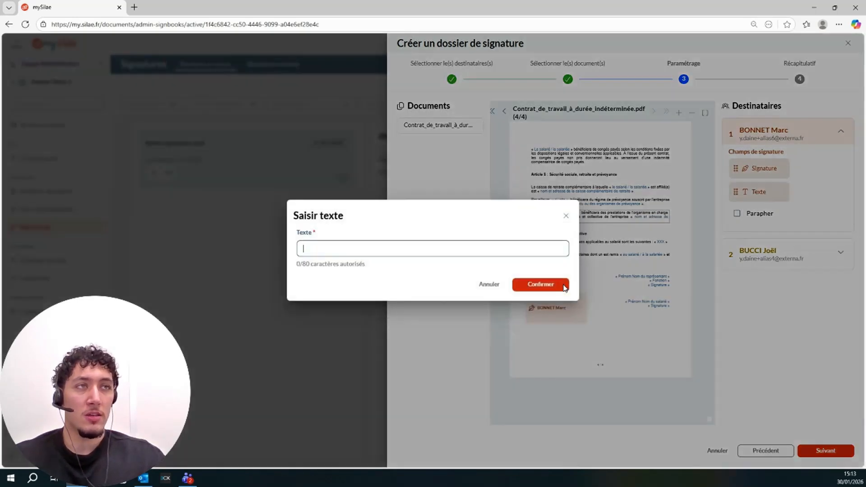
{"action": "type", "text": "lu et approuvé"}
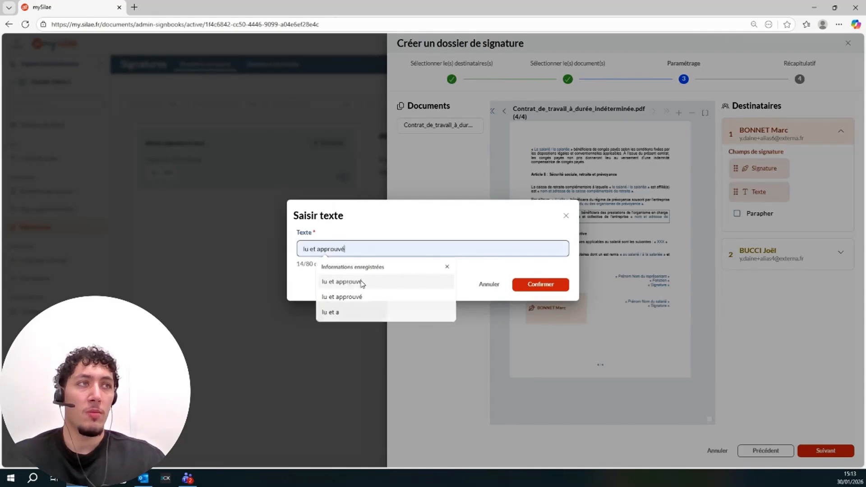
{"action": "left_click", "coordinate": [351, 281]}
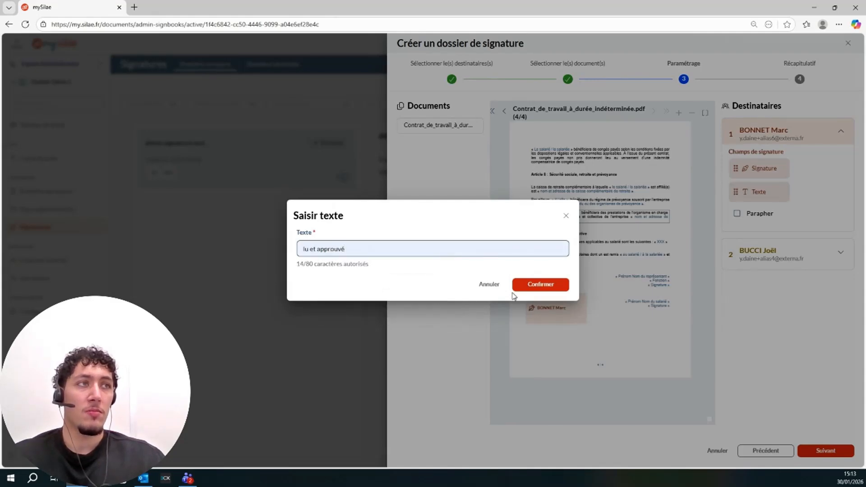
{"action": "left_click", "coordinate": [527, 285]}
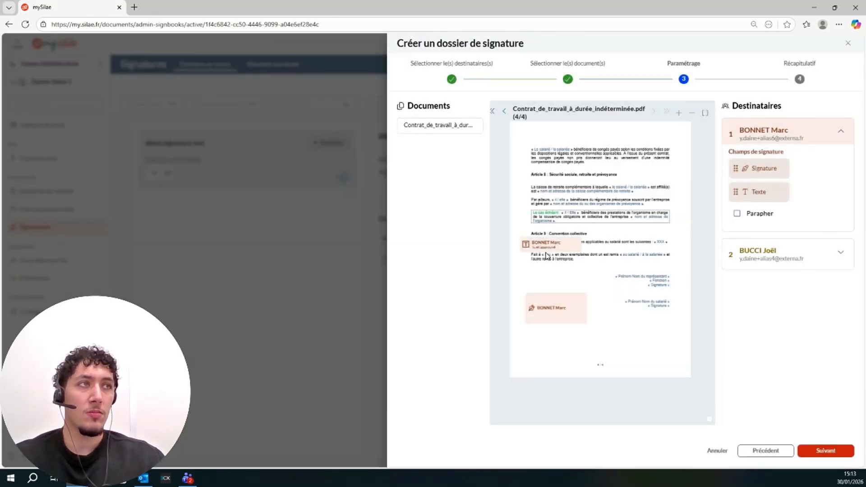
{"action": "left_click_drag", "start_coordinate": [547, 255], "coordinate": [549, 285]}
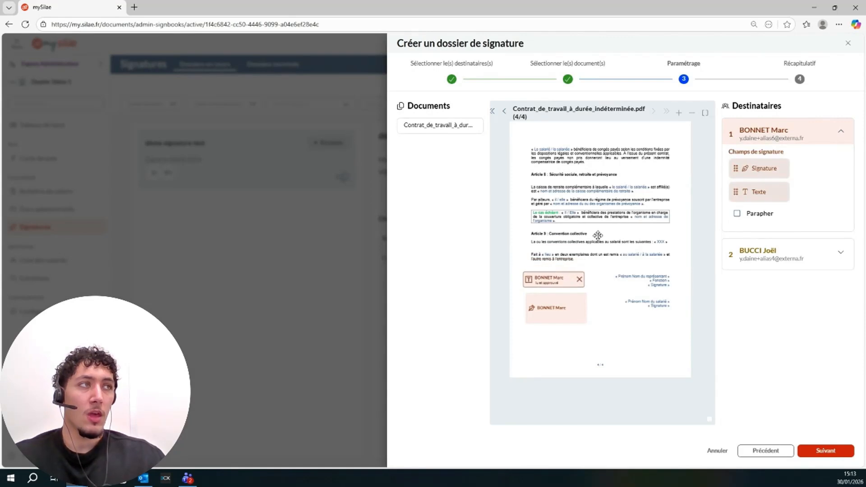
{"action": "left_click", "coordinate": [737, 214]}
{"action": "left_click", "coordinate": [737, 214]}
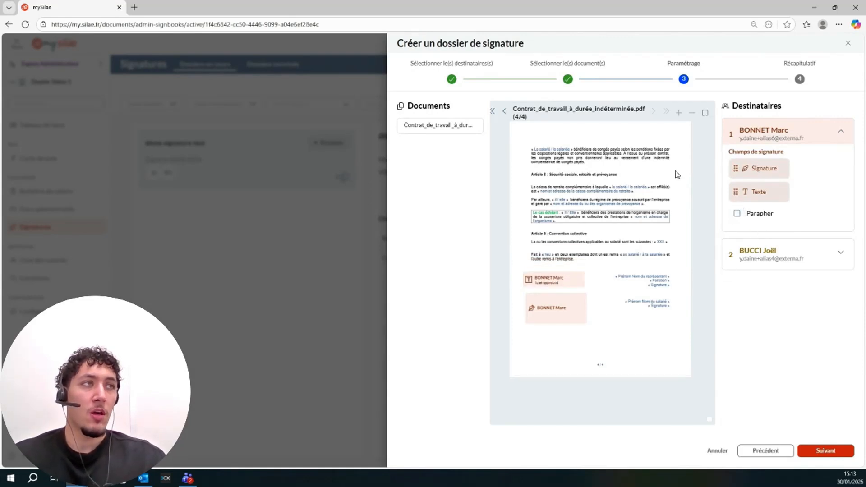
Leave the second recipient without fields and proceed to the Récapitulatif step.
{"action": "left_click", "coordinate": [841, 254]}
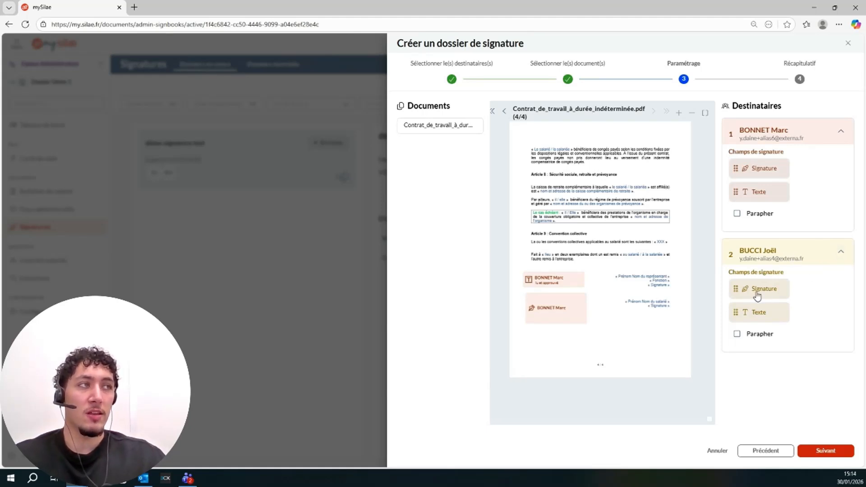
{"action": "left_click", "coordinate": [841, 256]}
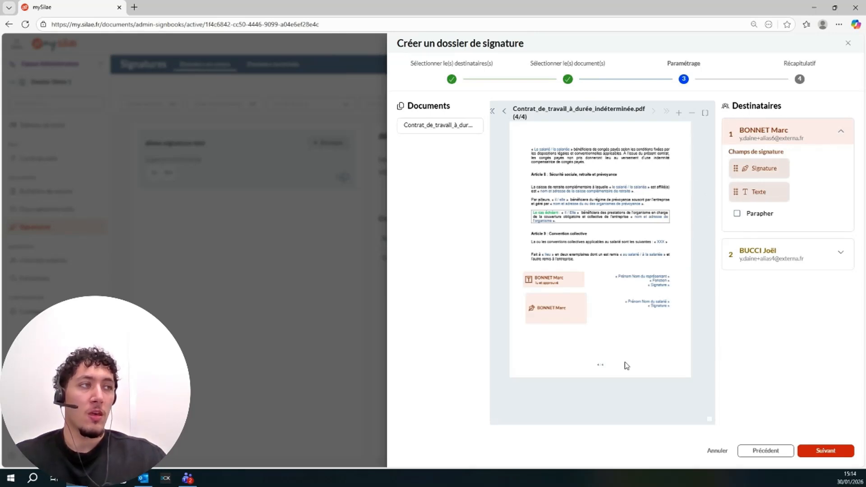
{"action": "left_click", "coordinate": [828, 452]}
Name the folder 'démo sign' and send it to both recipients.
{"action": "left_click", "coordinate": [612, 138]}
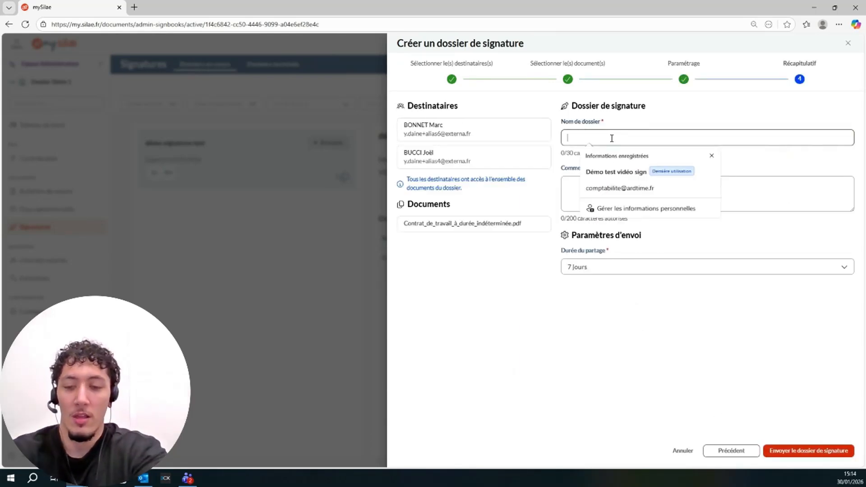
{"action": "type", "text": "démo sign"}
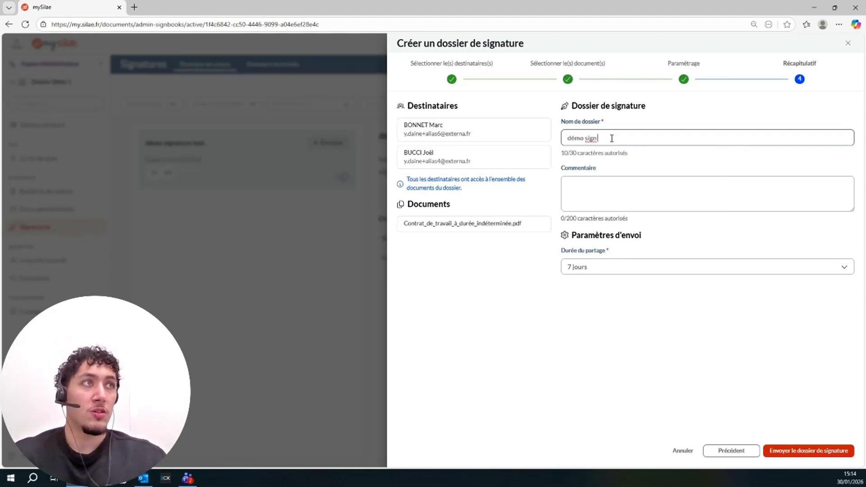
{"action": "left_click", "coordinate": [595, 195]}
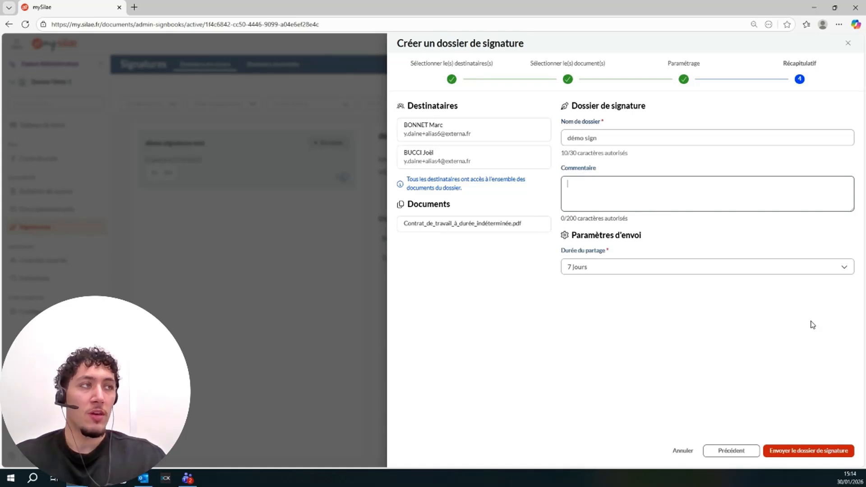
{"action": "left_click", "coordinate": [796, 451]}
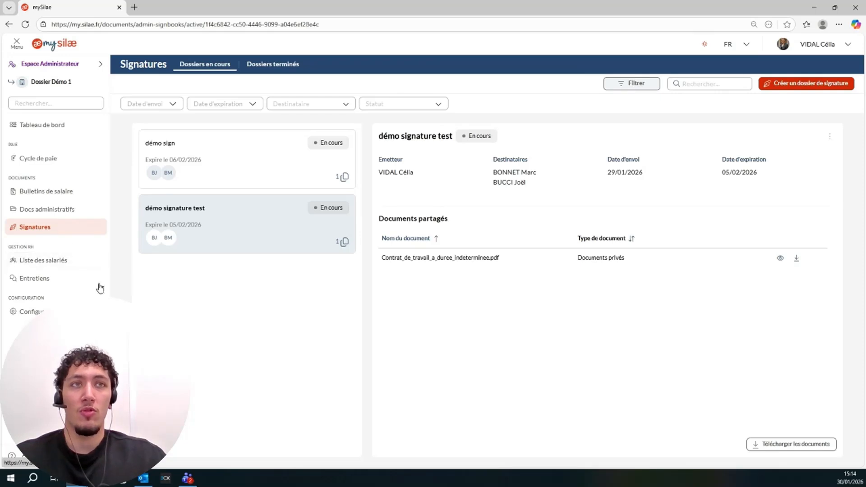
Open the employee list and change the contract filter from 'Avec contrat(s)' to 'Sans contrat'.
{"action": "left_click", "coordinate": [52, 262]}
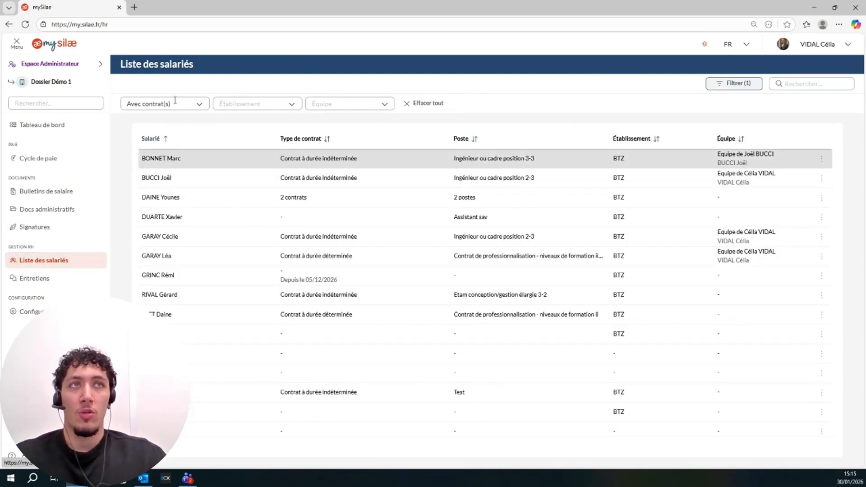
{"action": "left_click", "coordinate": [189, 105]}
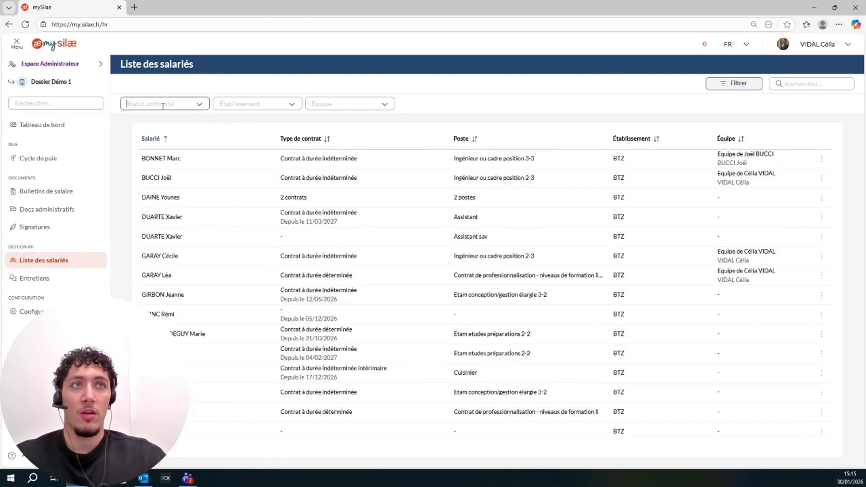
{"action": "left_click", "coordinate": [198, 106]}
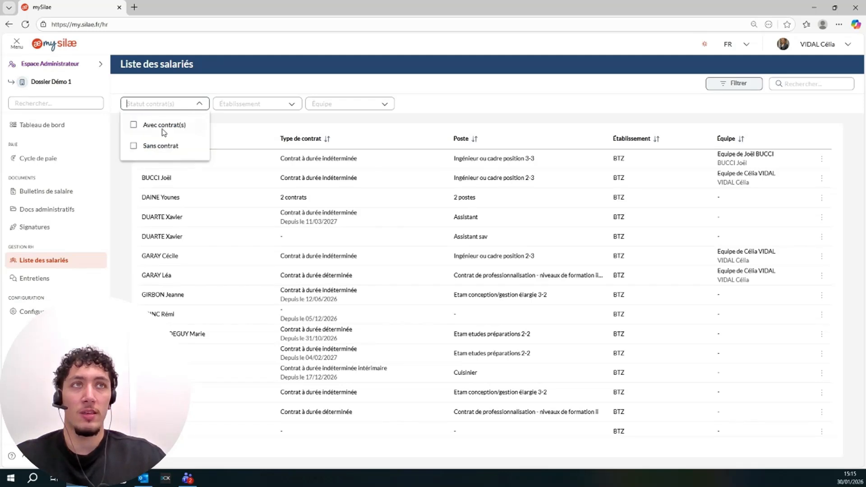
{"action": "left_click", "coordinate": [135, 150]}
{"action": "left_click", "coordinate": [233, 130]}
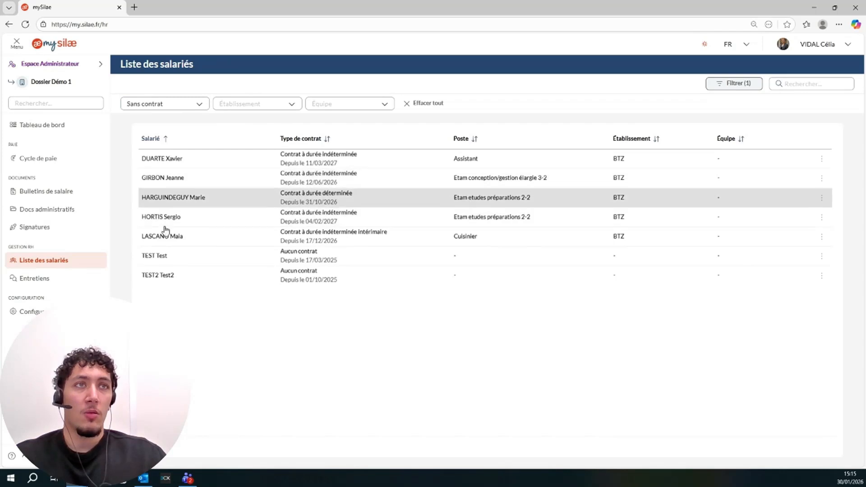
Start exit-document signing for an employee with Certificat de travail and Solde de tout compte selected.
{"action": "left_click", "coordinate": [821, 217]}
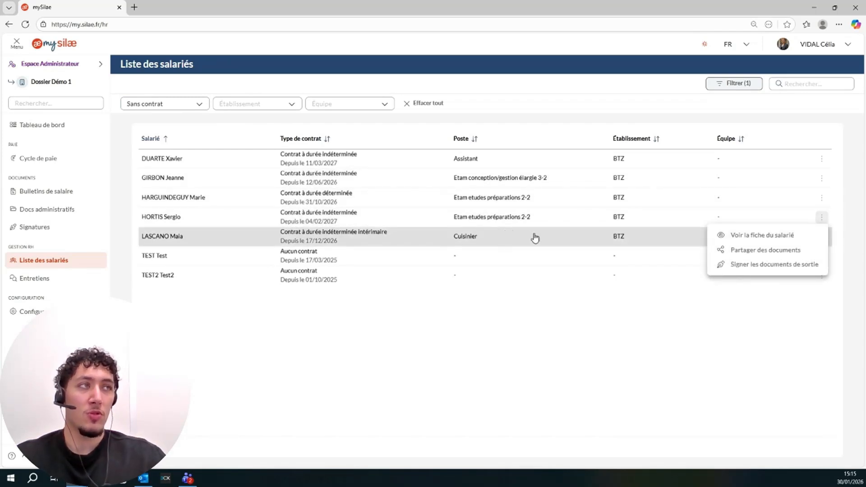
{"action": "left_click", "coordinate": [751, 267]}
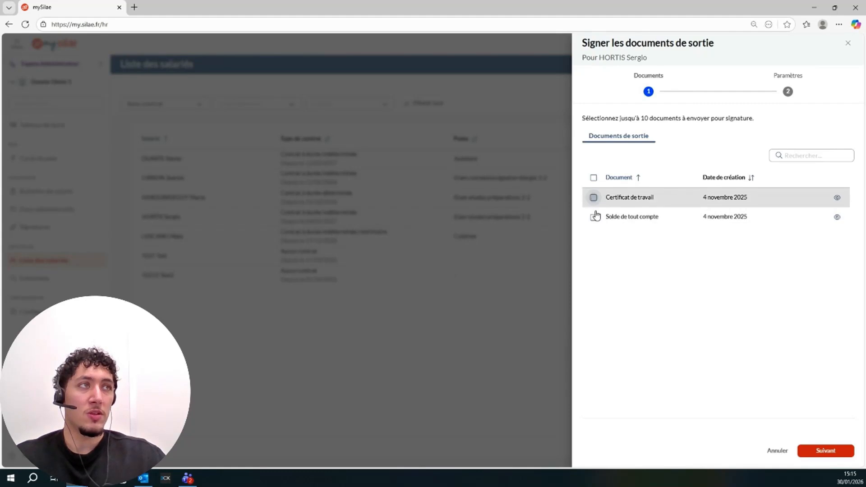
{"action": "left_click", "coordinate": [594, 178]}
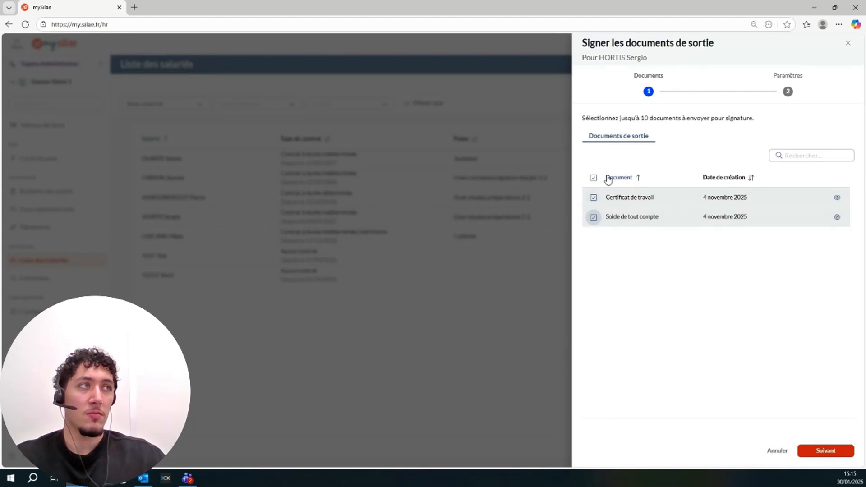
{"action": "left_click", "coordinate": [826, 447]}
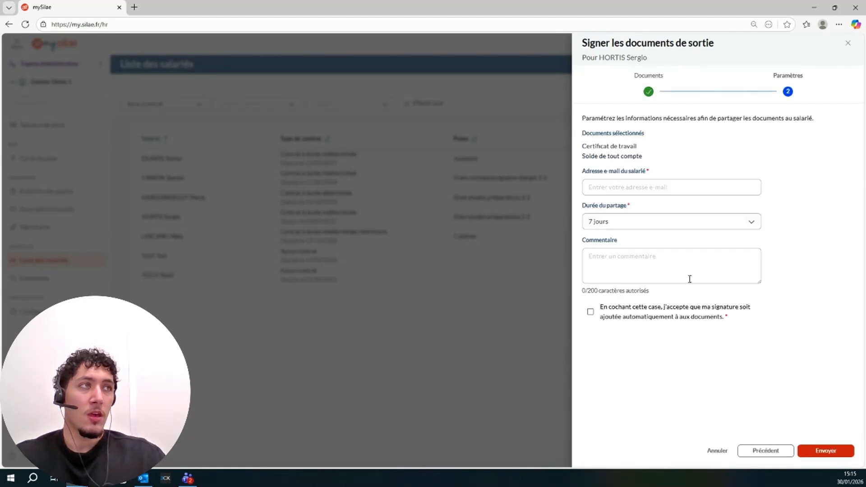
Fill in the employee's saved e-mail address and tick the automatic-signature consent box.
{"action": "left_click", "coordinate": [620, 186]}
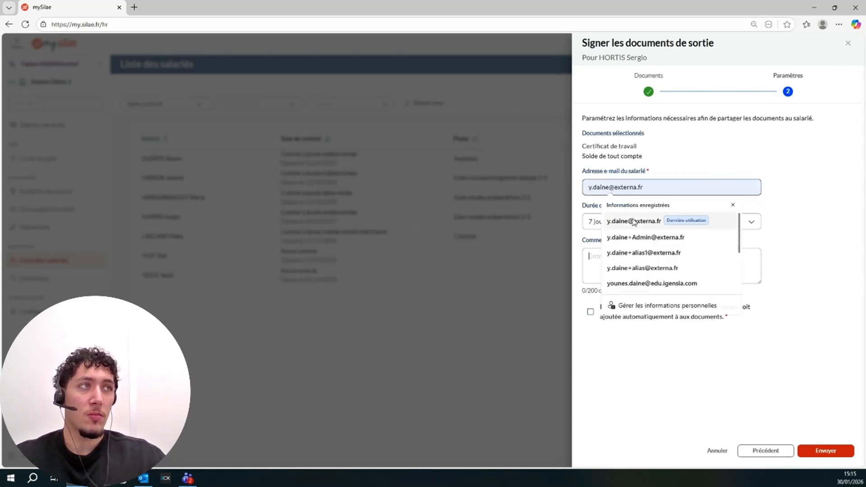
{"action": "left_click", "coordinate": [631, 221]}
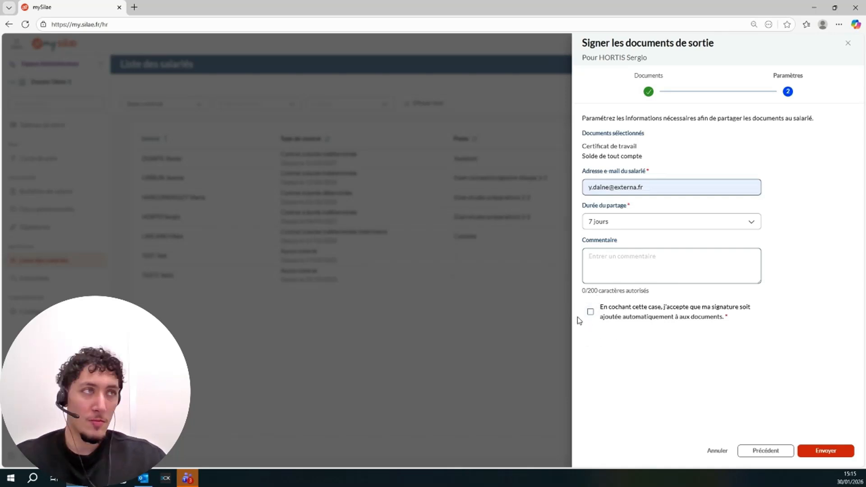
{"action": "left_click", "coordinate": [590, 312]}
Send the exit documents for signature and return to the Signatures overview.
{"action": "left_click", "coordinate": [838, 456]}
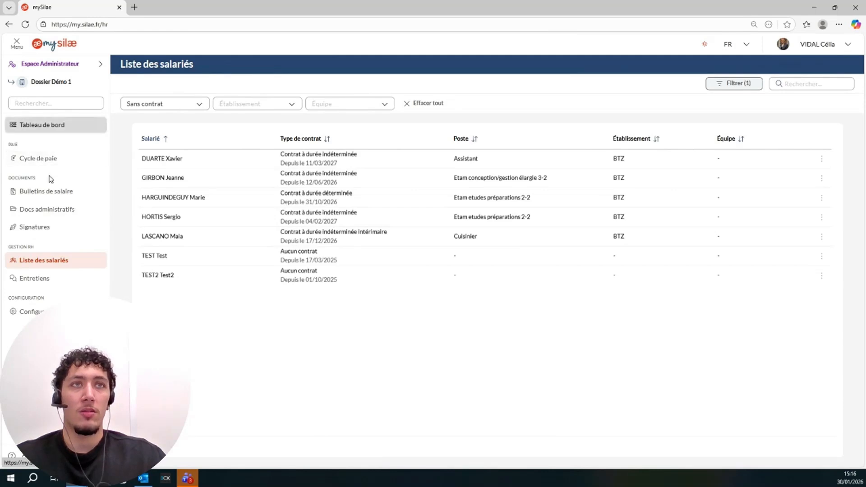
{"action": "left_click", "coordinate": [44, 228]}
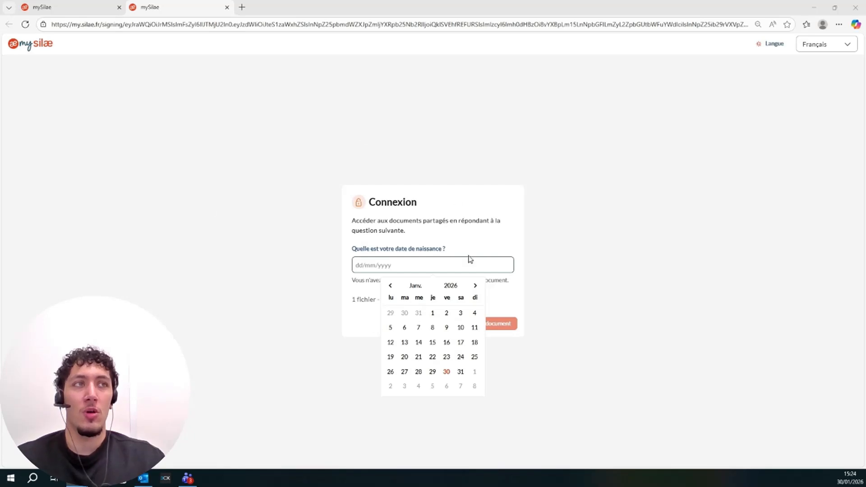
Log in as the recipient by pasting their date of birth and access the shared documents.
{"action": "left_click", "coordinate": [406, 268]}
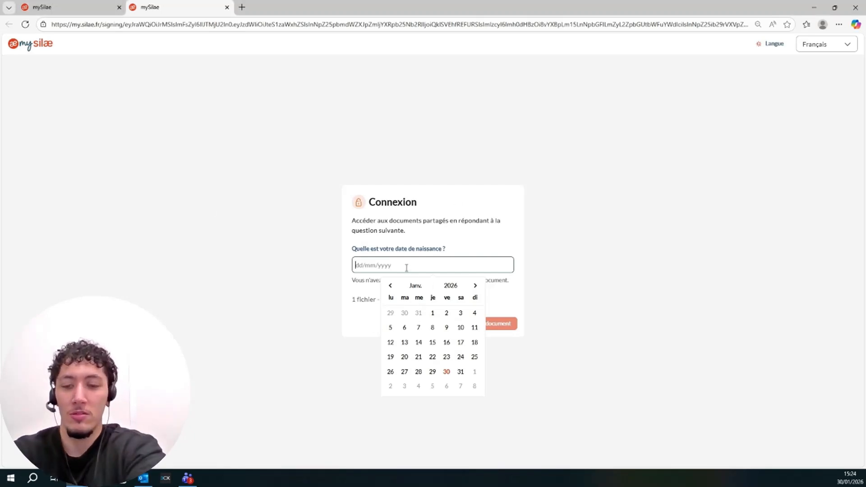
{"action": "left_click", "coordinate": [599, 312]}
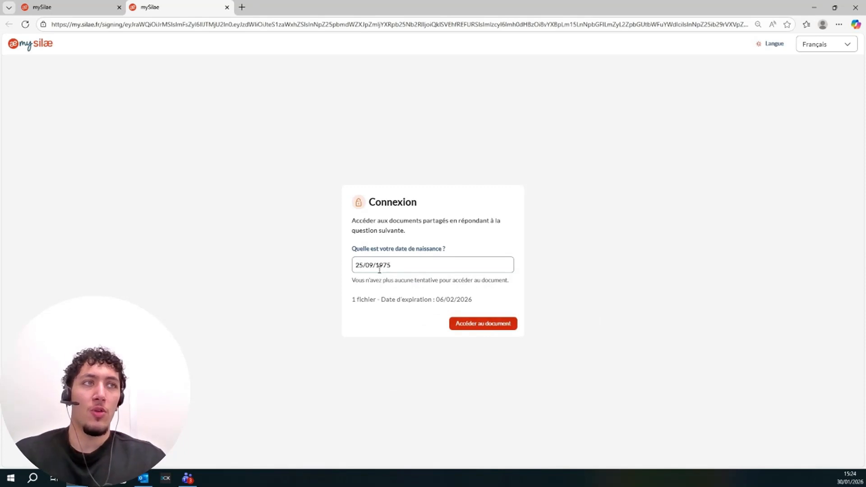
{"action": "left_click", "coordinate": [467, 324]}
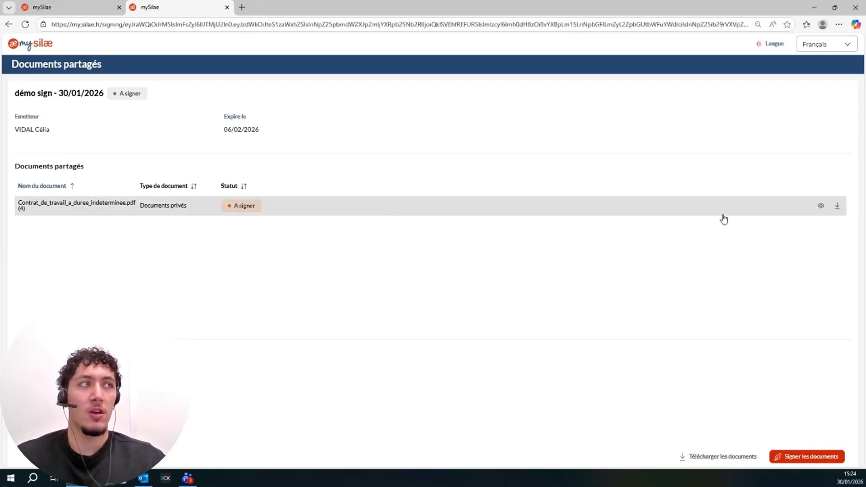
Read through the contract PDF preview, close it, and proceed to signing.
{"action": "left_click", "coordinate": [820, 206]}
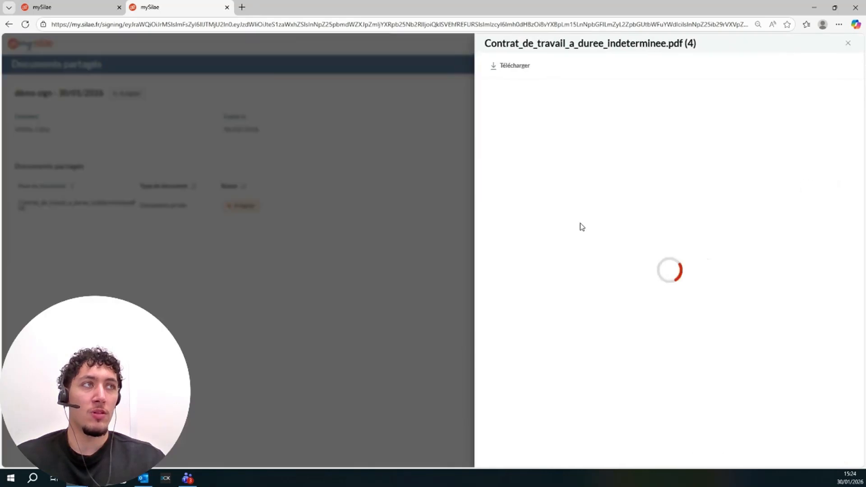
{"action": "scroll", "coordinate": [678, 239], "scroll_direction": "down", "scroll_amount": 2}
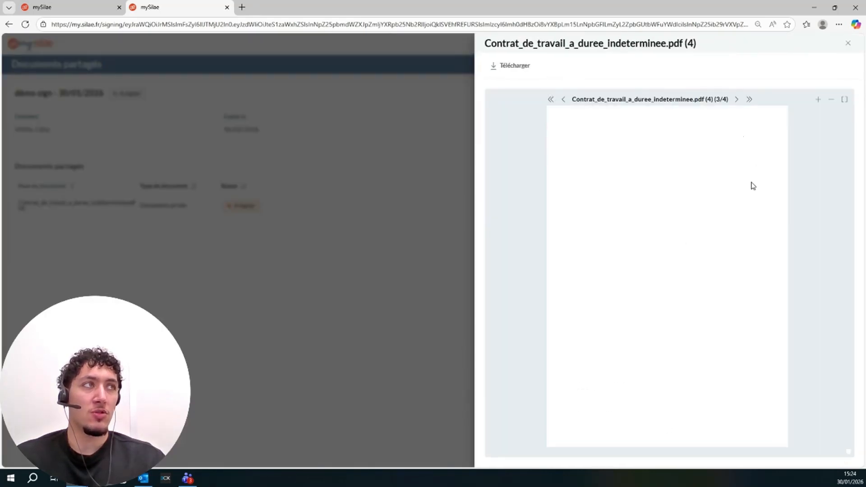
{"action": "scroll", "coordinate": [712, 167], "scroll_direction": "up", "scroll_amount": 2}
{"action": "scroll", "coordinate": [710, 168], "scroll_direction": "down", "scroll_amount": 3}
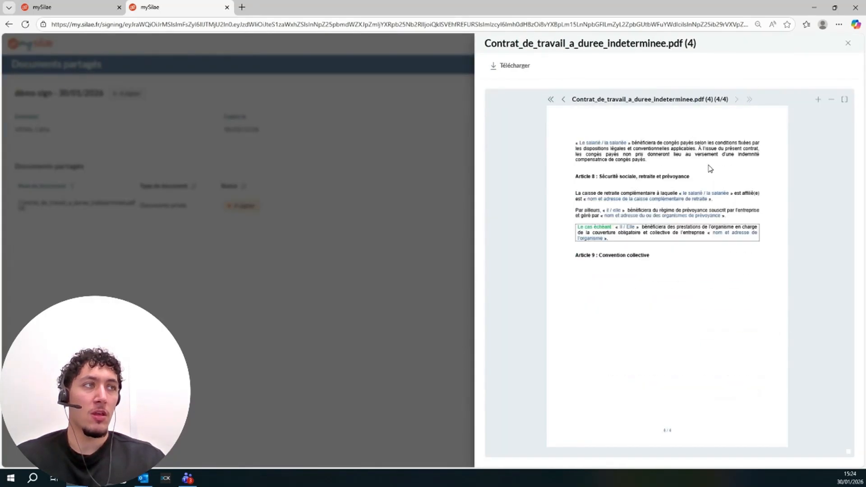
{"action": "left_click", "coordinate": [436, 239]}
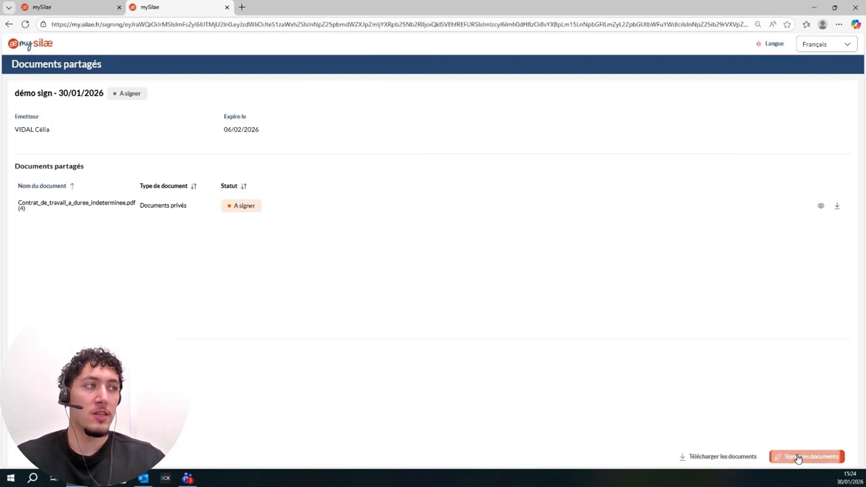
{"action": "left_click", "coordinate": [798, 458]}
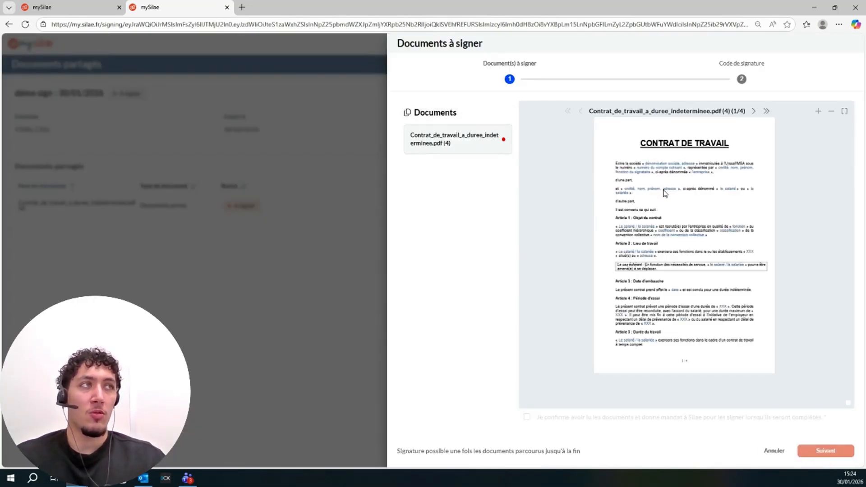
Jump to the contract's last page, tick the read confirmation, and proceed with Suivant.
{"action": "left_click", "coordinate": [765, 111]}
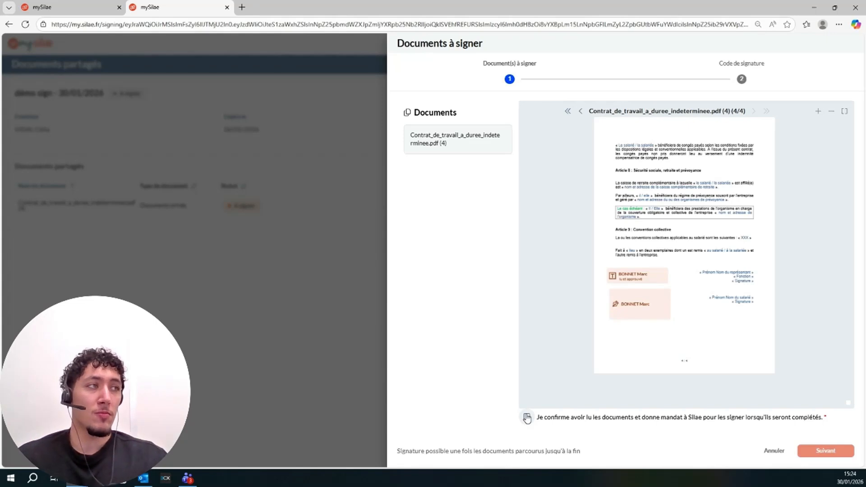
{"action": "left_click", "coordinate": [527, 417]}
{"action": "left_click", "coordinate": [818, 450]}
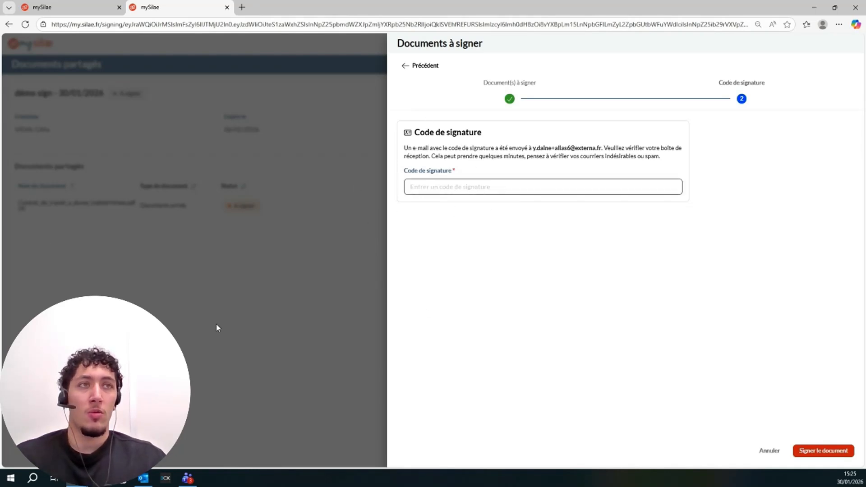
Paste the code from the Outlook e-mail into Code de signature and sign the document.
{"action": "key", "text": "alt+Tab"}
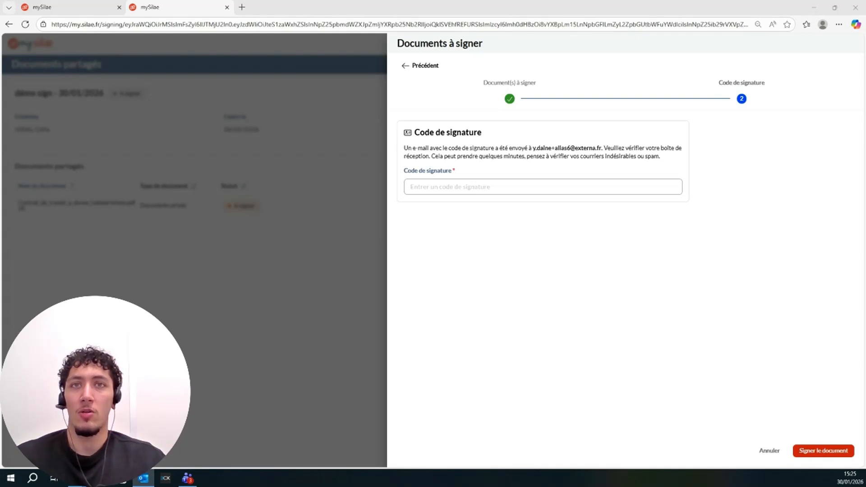
{"action": "left_click", "coordinate": [450, 170]}
{"action": "left_click", "coordinate": [456, 182]}
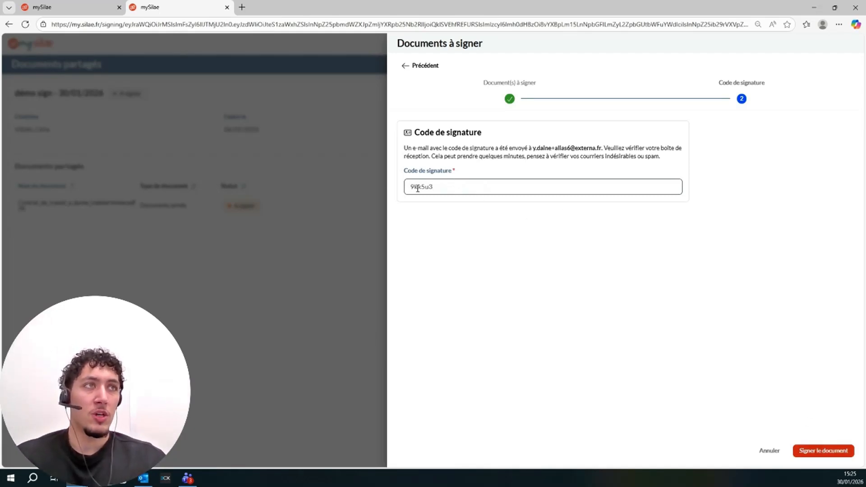
{"action": "left_click", "coordinate": [821, 451]}
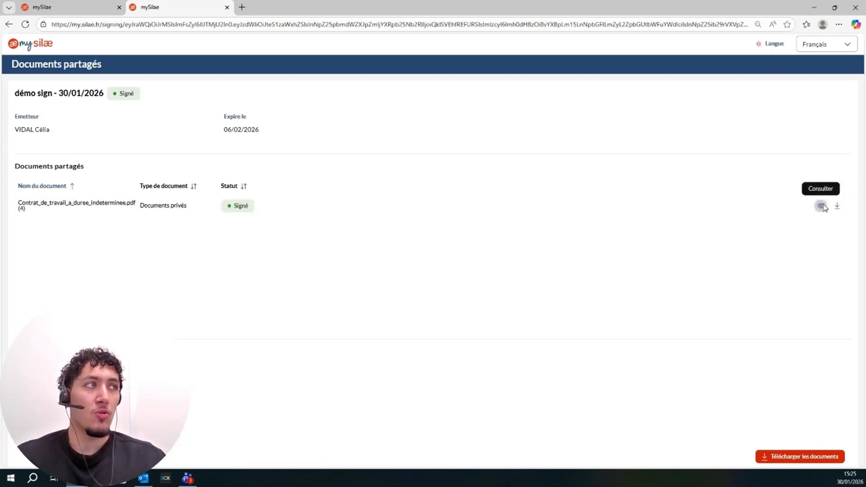
Preview the signed contract's last page to confirm the signature, then close the preview.
{"action": "left_click", "coordinate": [821, 206]}
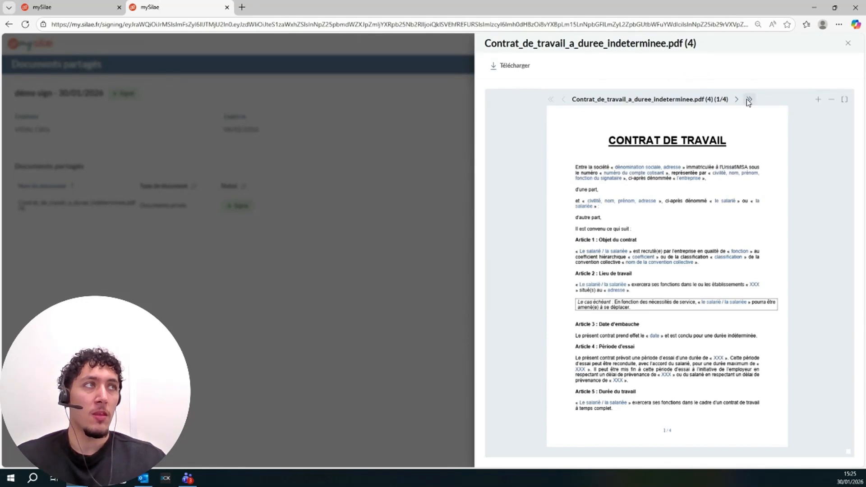
{"action": "left_click", "coordinate": [748, 99]}
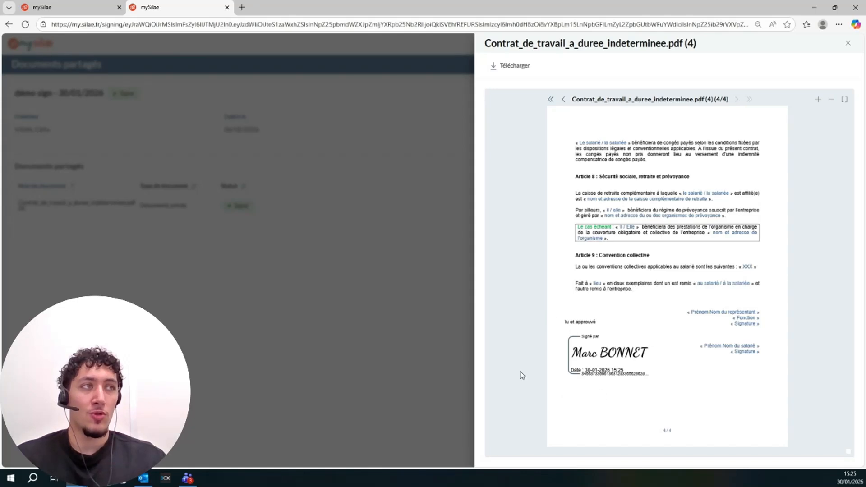
{"action": "left_click", "coordinate": [315, 310]}
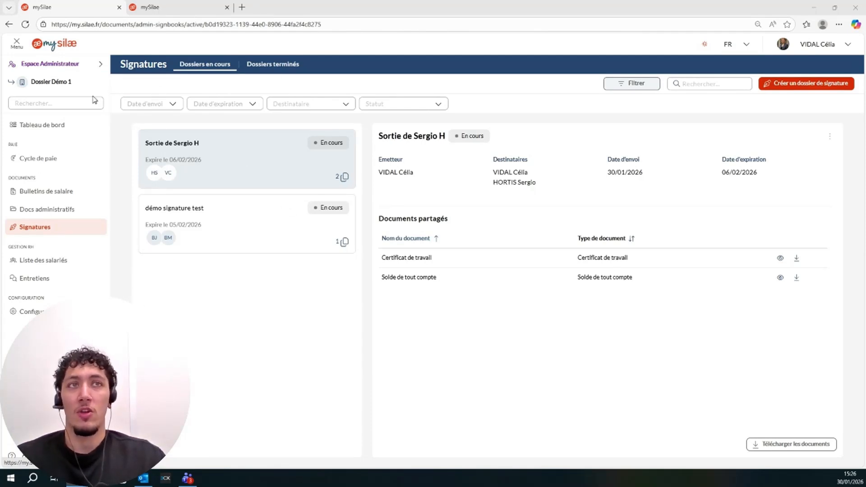
Under Dossiers terminés, preview the démo sign contract's signed page 4.
{"action": "left_click", "coordinate": [279, 65]}
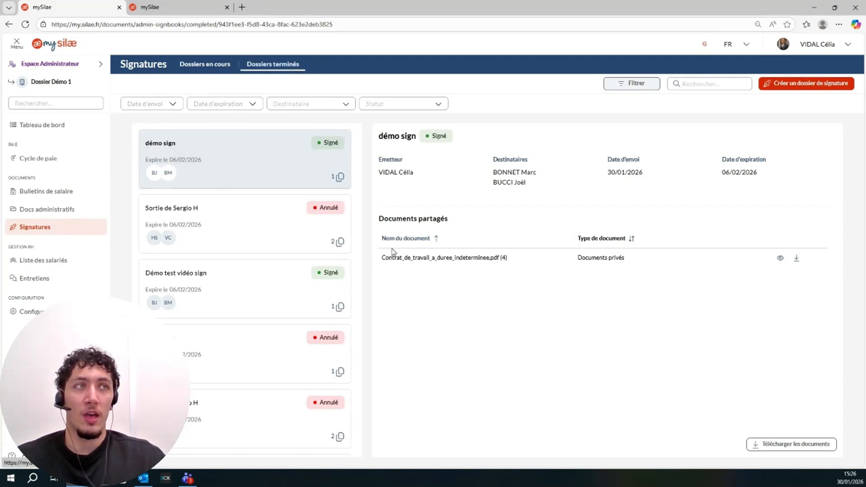
{"action": "left_click", "coordinate": [780, 259]}
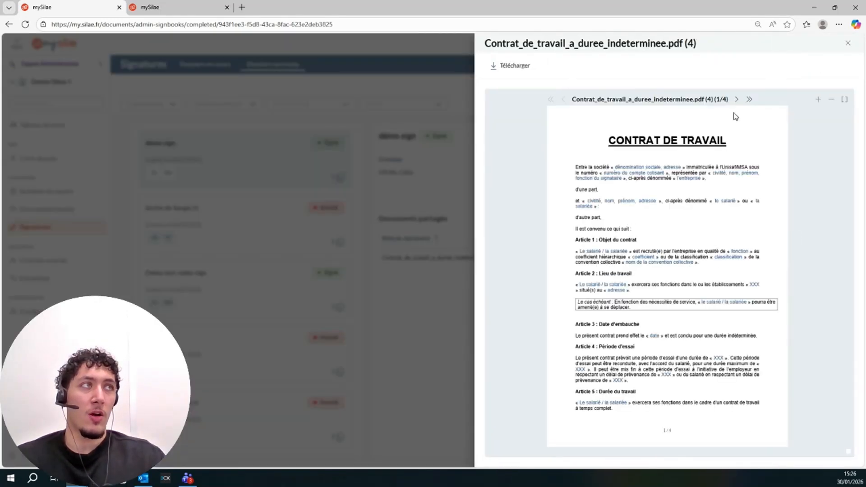
{"action": "left_click", "coordinate": [749, 99]}
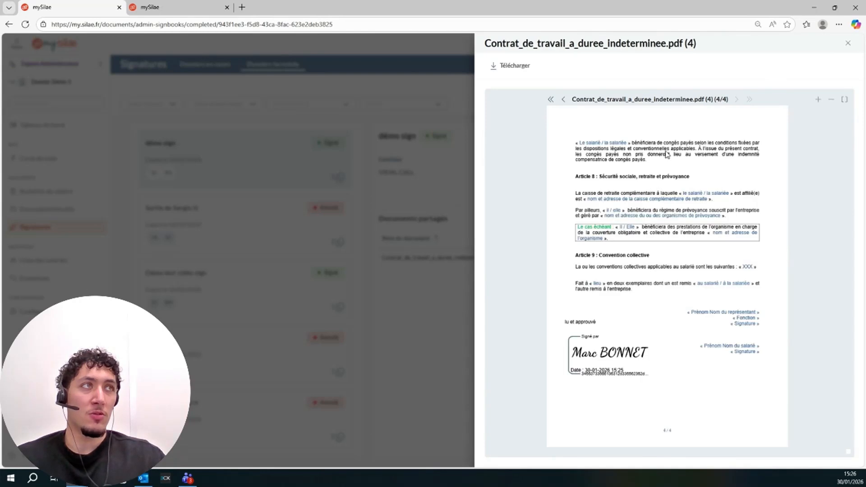